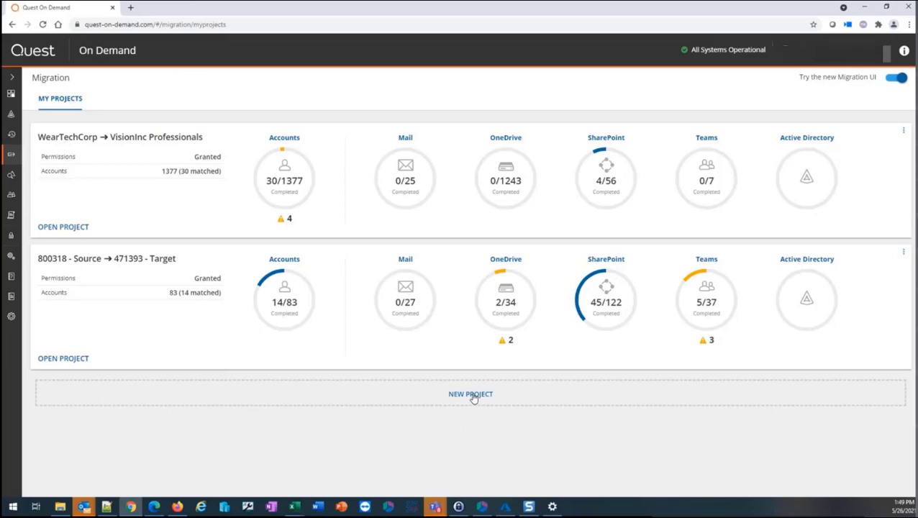
- Start a new migration project with 800318 - Source as source tenant and 471393 - Target as target tenant, and save the tenant selection
click(471, 395)
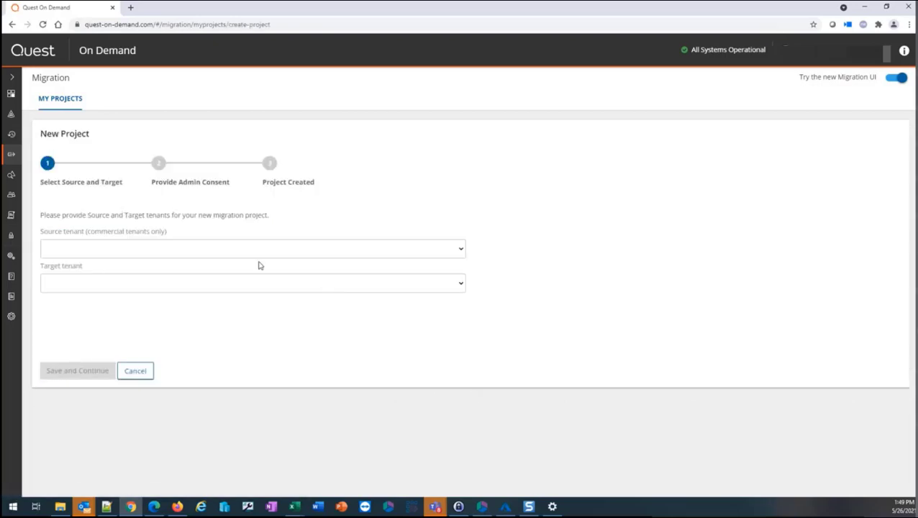
click(116, 252)
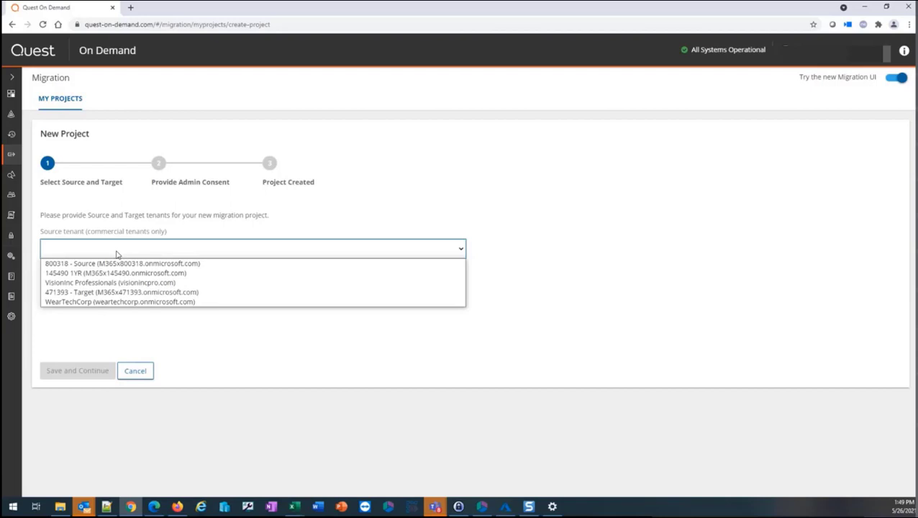
click(72, 265)
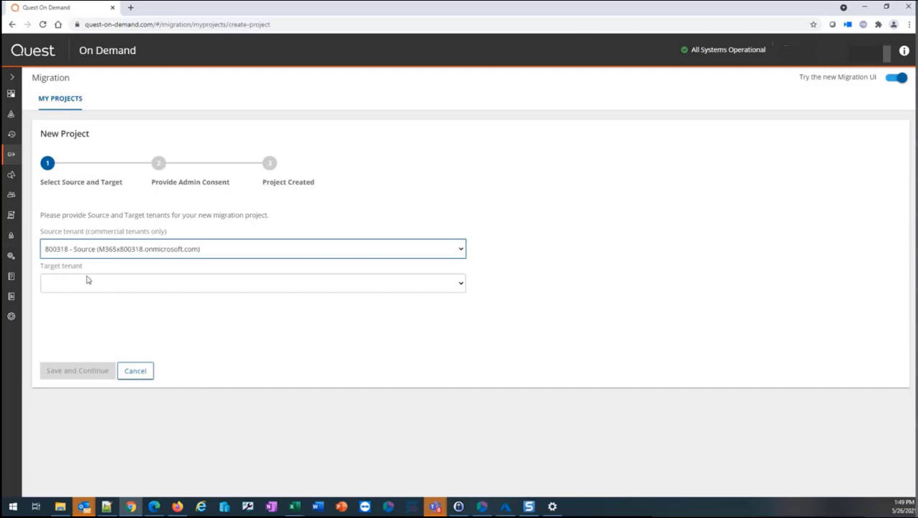
click(110, 290)
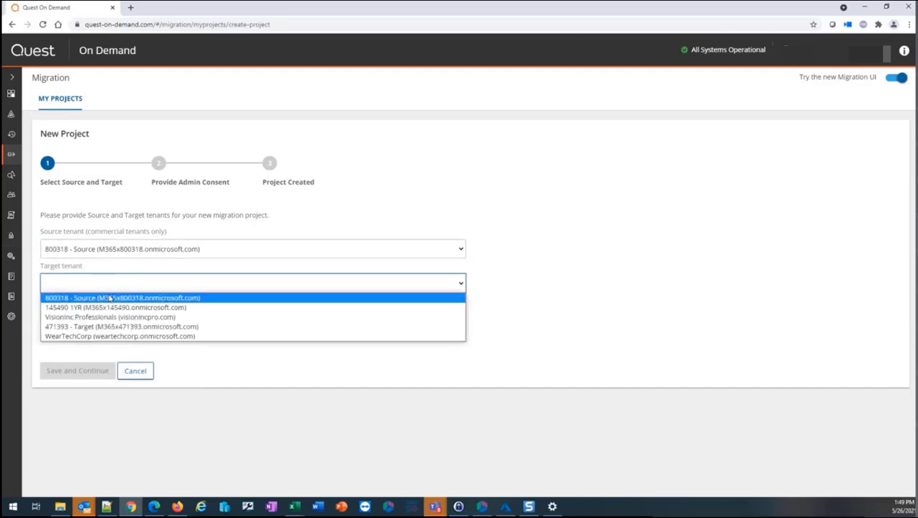
click(98, 327)
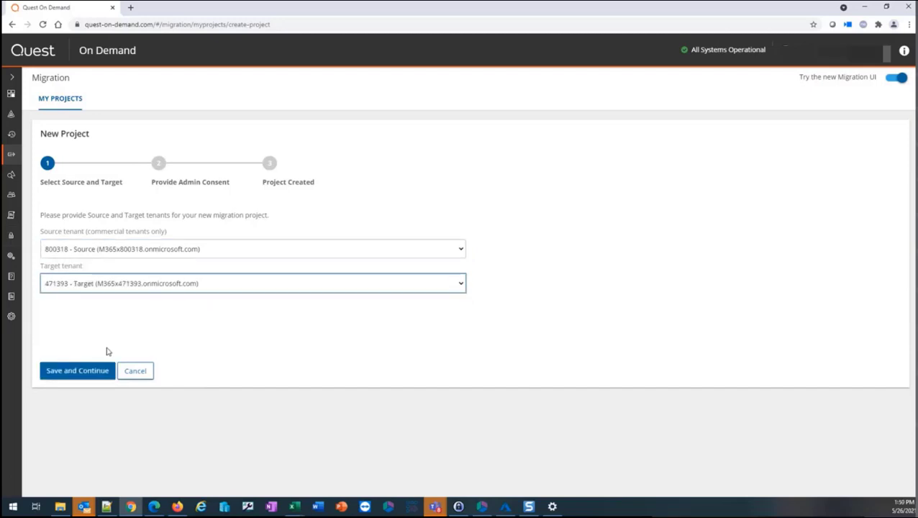
click(92, 372)
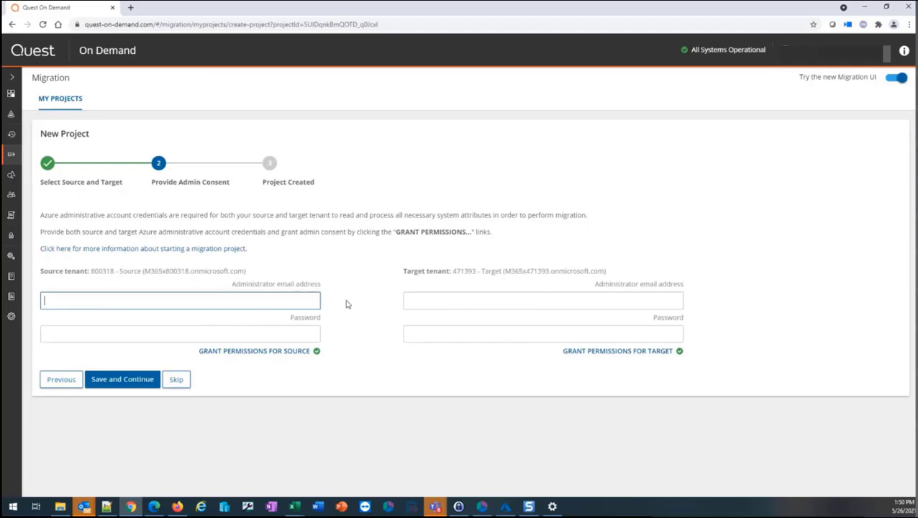
- Enter the source tenant's administrator email address and password for admin consent
key(alt+Tab)
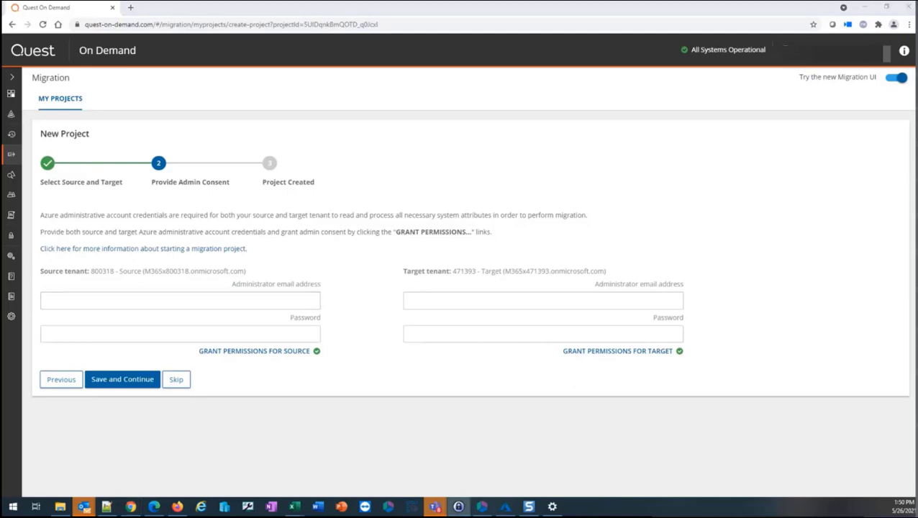
click(285, 299)
key(ctrl+v)
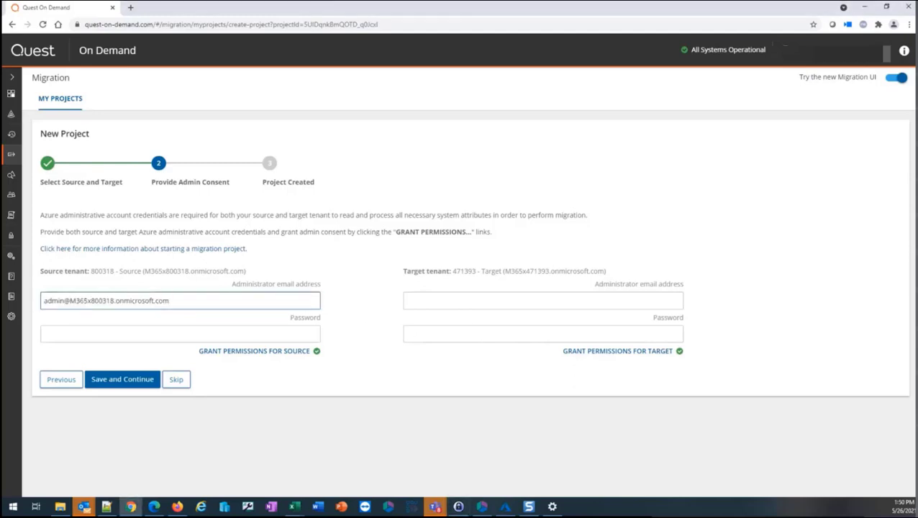
key(alt+Tab)
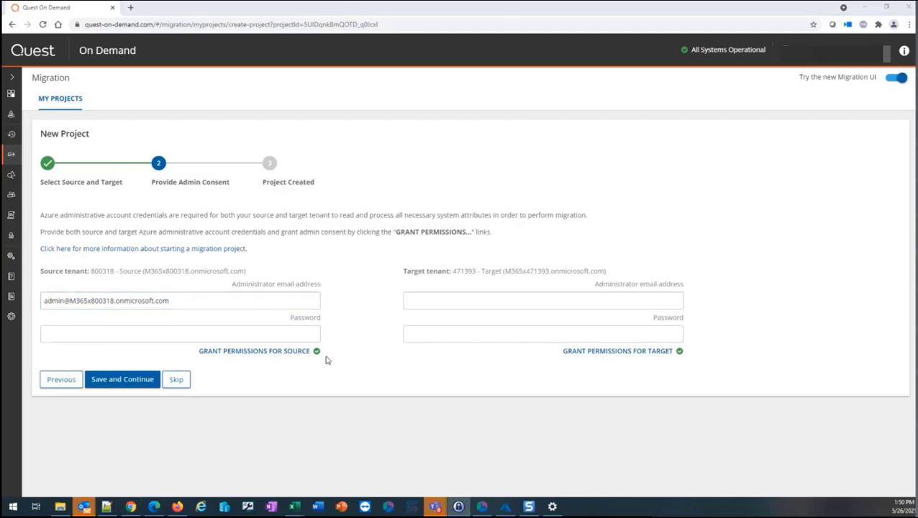
click(305, 334)
key(ctrl+v)
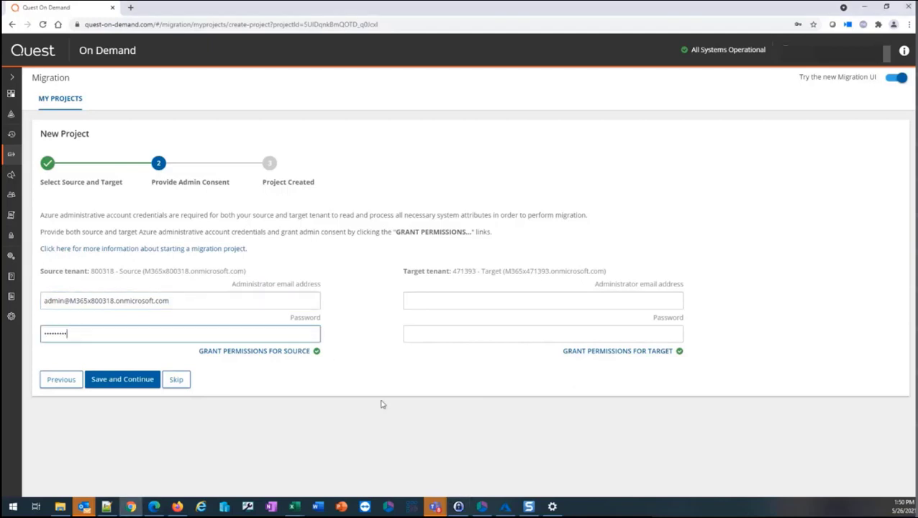
- Grant permissions for the source tenant by signing in with another account, using the administrator's email and password, and accepting the requested permissions
click(263, 351)
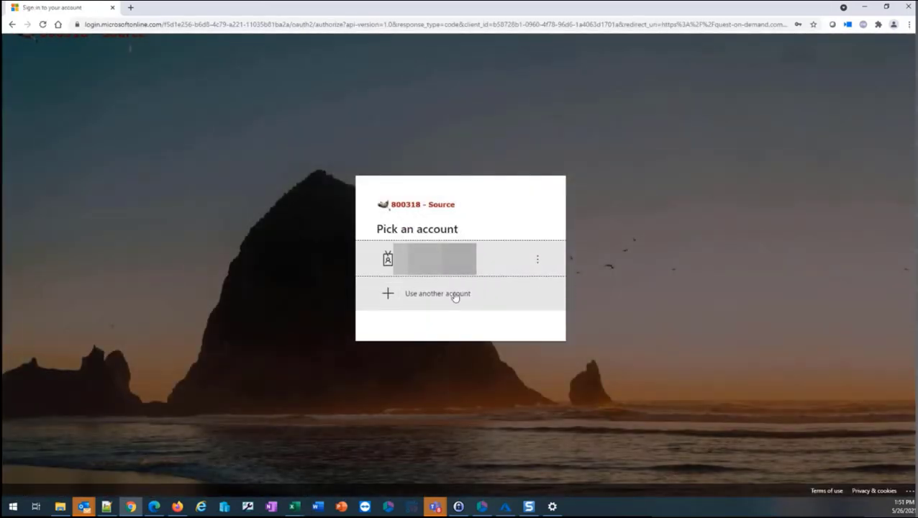
click(438, 294)
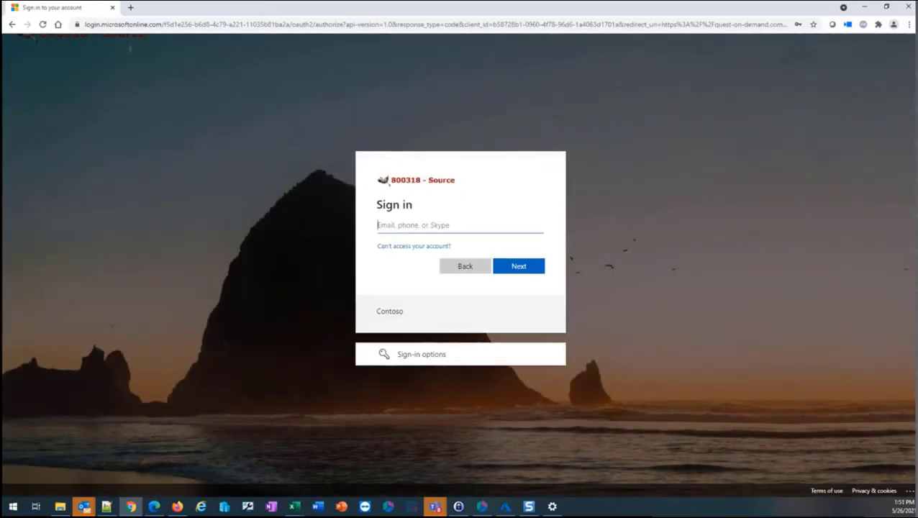
key(ctrl+v)
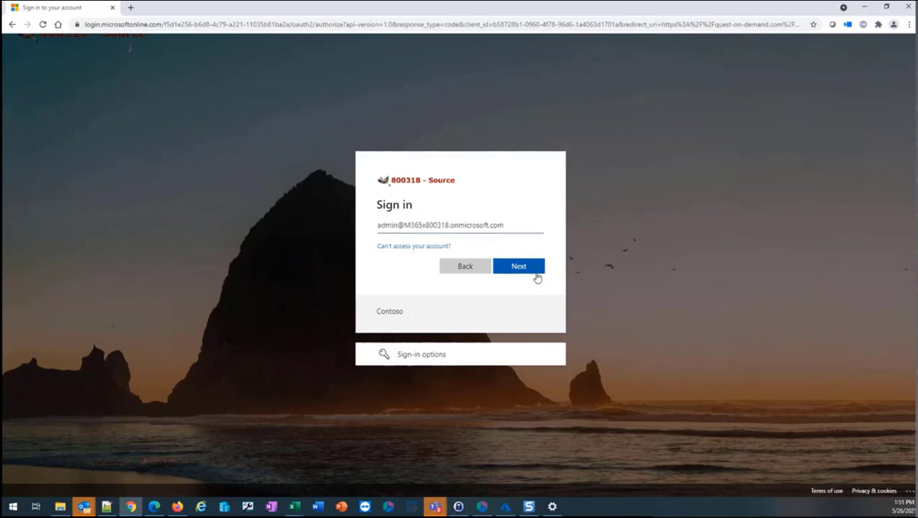
click(535, 272)
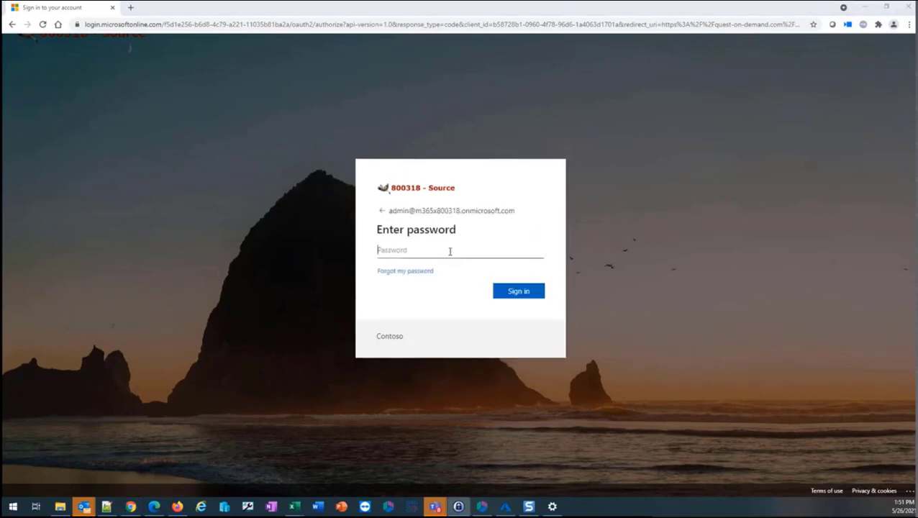
key(ctrl+v)
click(498, 289)
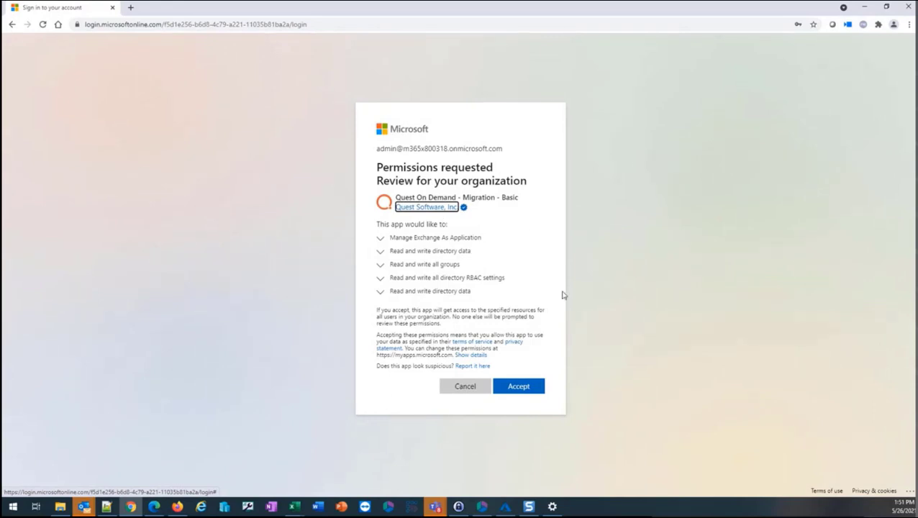
click(521, 387)
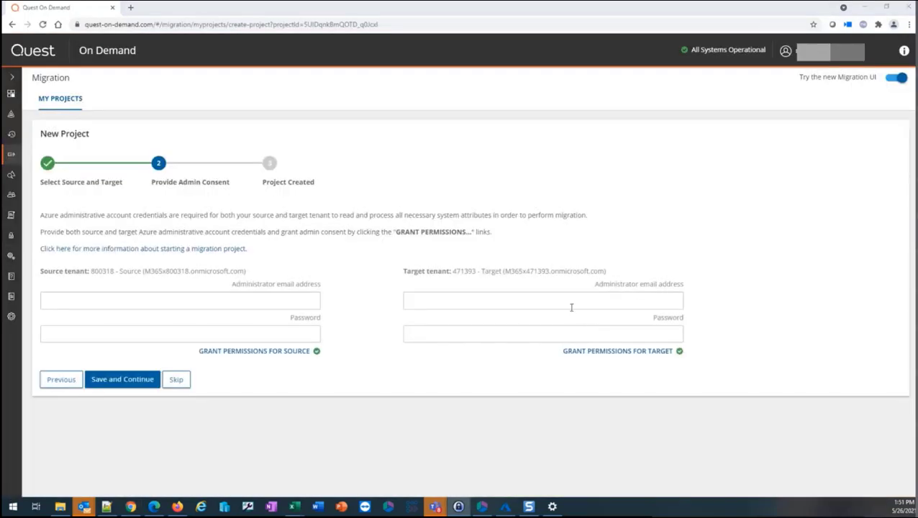
- Grant permissions for the target tenant by entering its administrator email and password, signing in and accepting the requested permissions
click(572, 301)
key(ctrl+v)
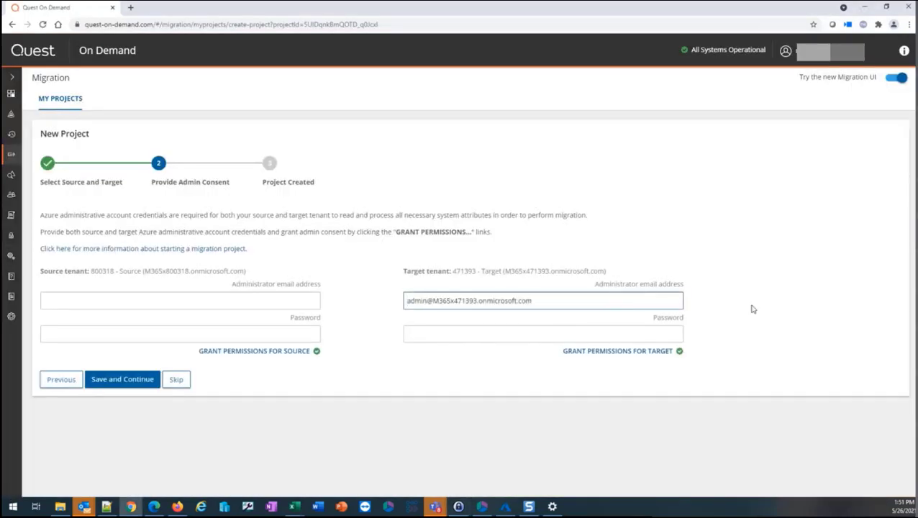
key(Tab)
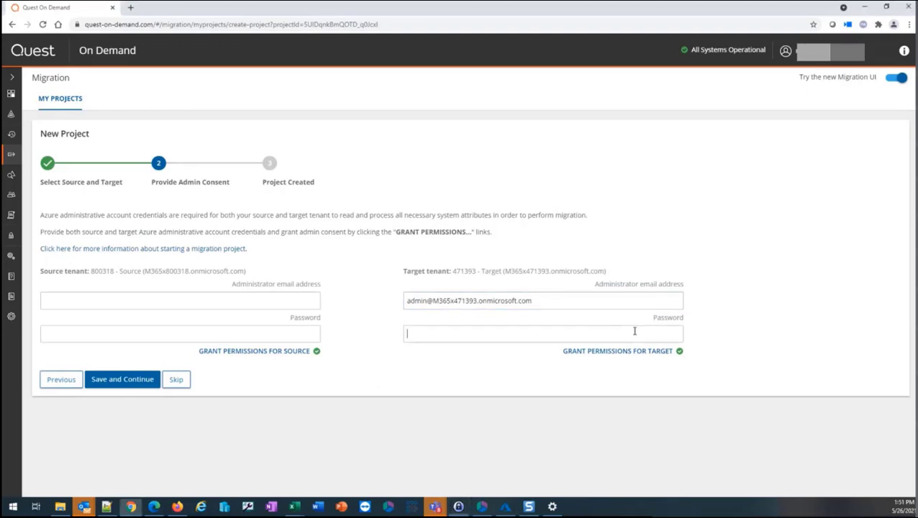
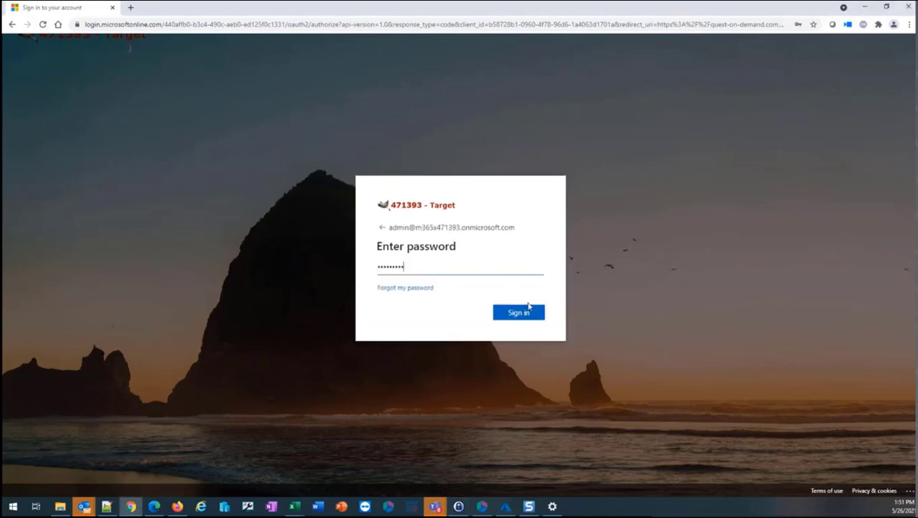
click(528, 309)
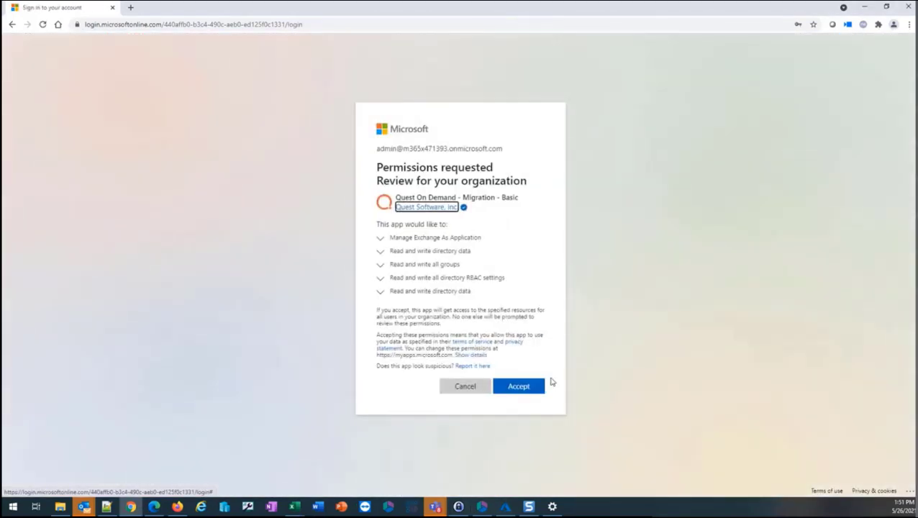
click(529, 387)
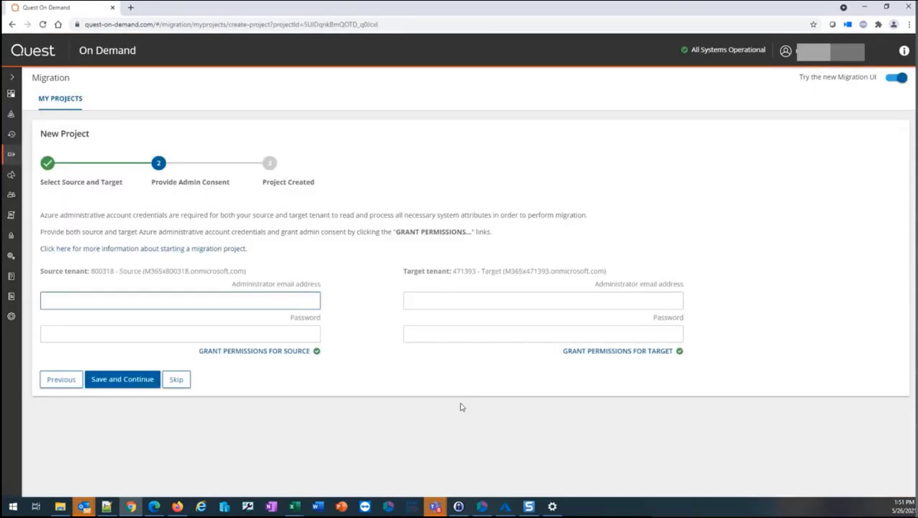
- Save the admin consent, finish the project with Open project enabled, and open the project's SharePoint migration area
click(133, 383)
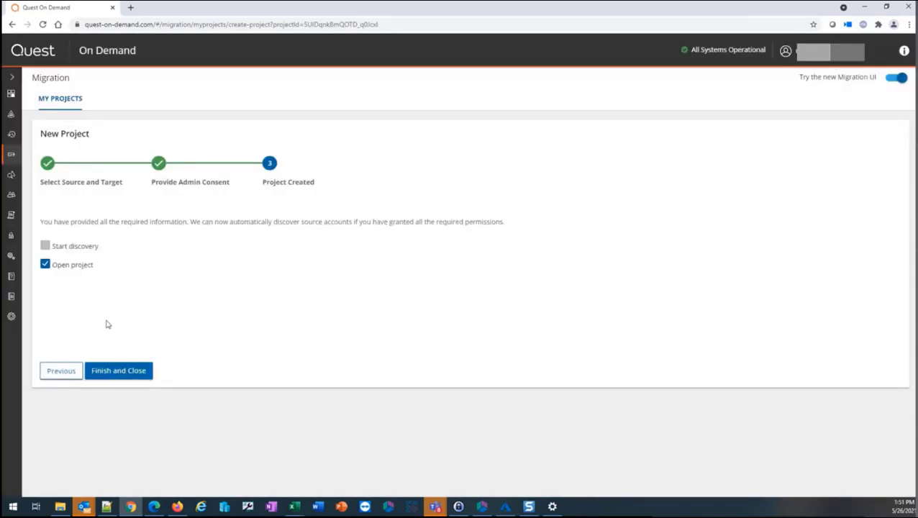
click(116, 372)
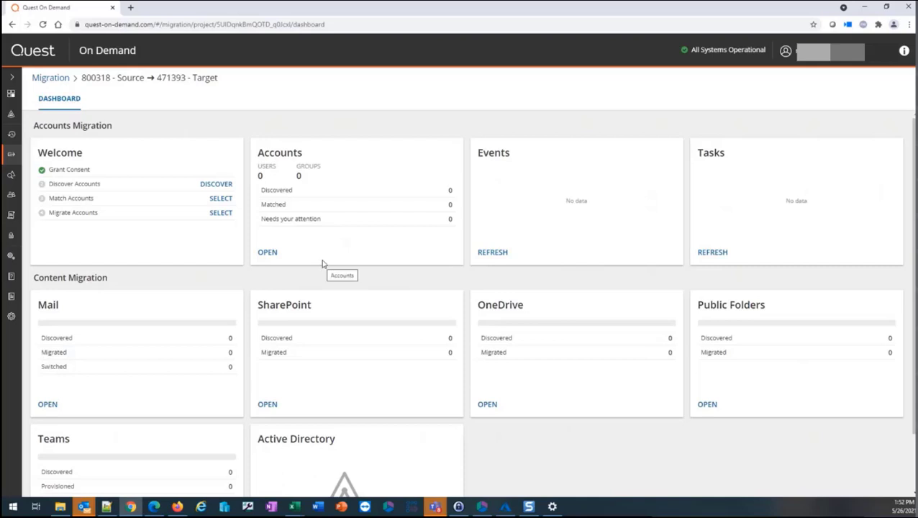
click(291, 308)
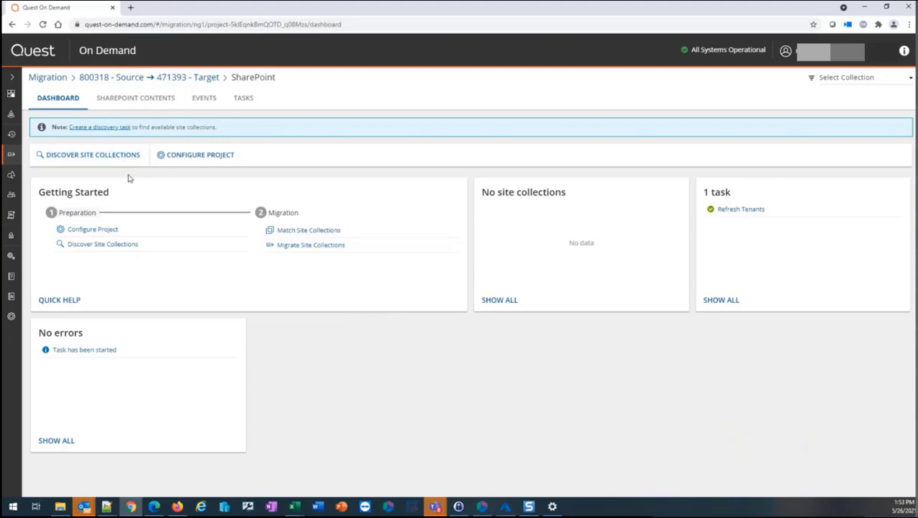
- Create a discovery task for all supported site collections in the source tenant, scheduled to start now
click(109, 127)
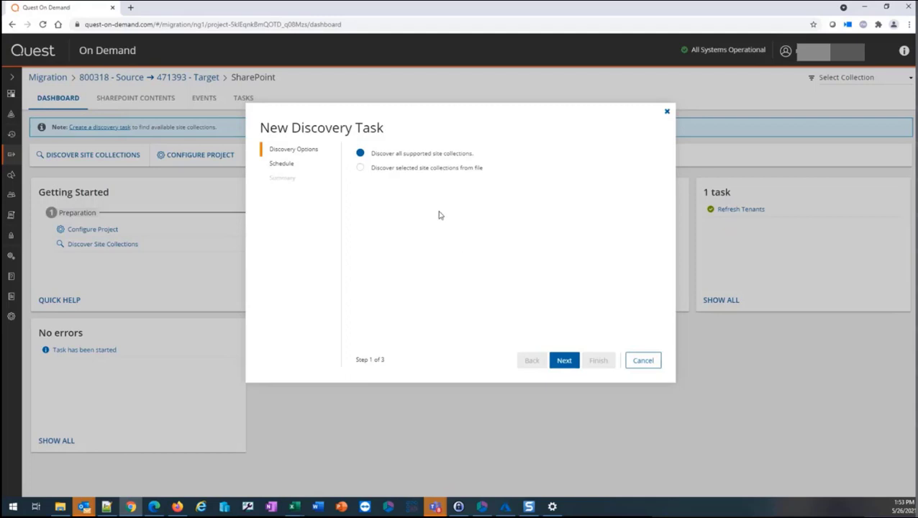
click(565, 362)
click(564, 361)
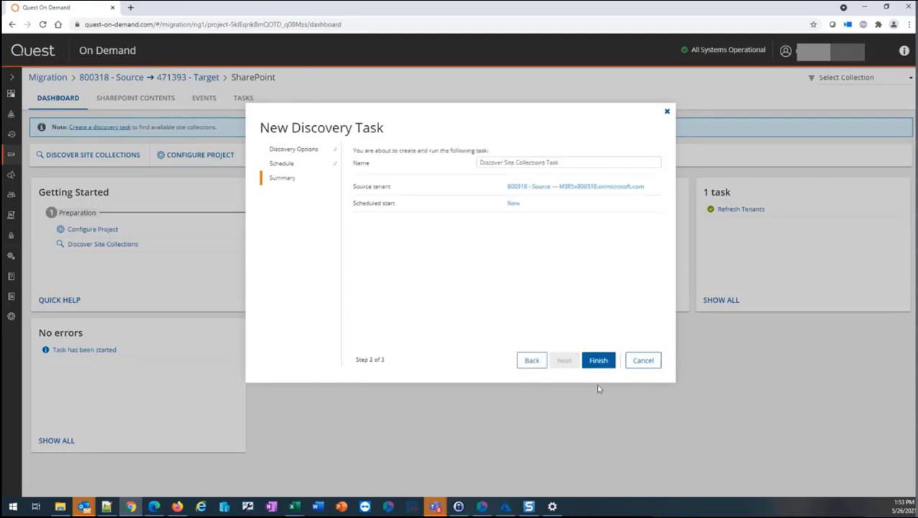
click(596, 360)
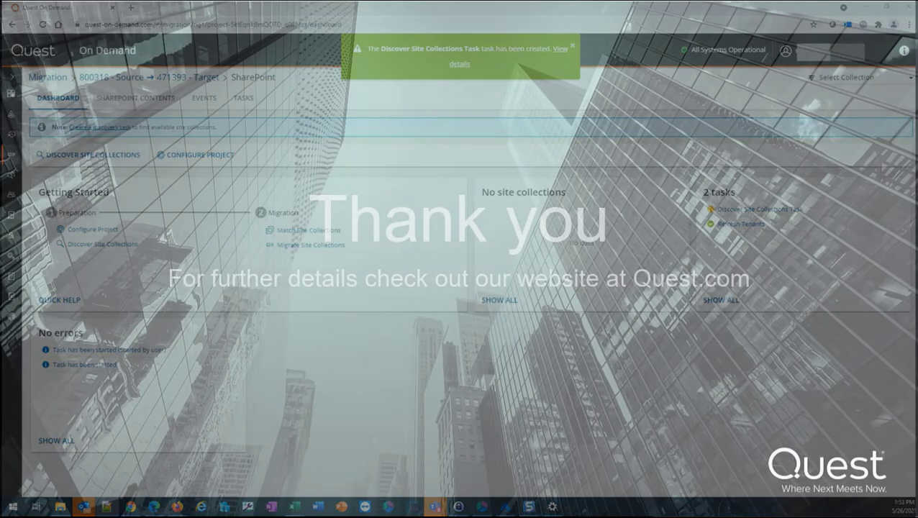